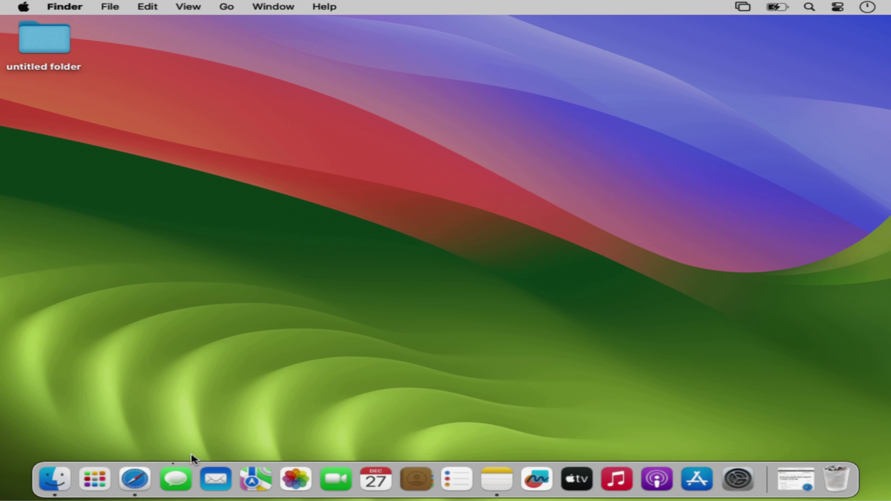
- Bring the minimized Safari window back from the Dock to show the Intune admin center home page
left_click(140, 483)
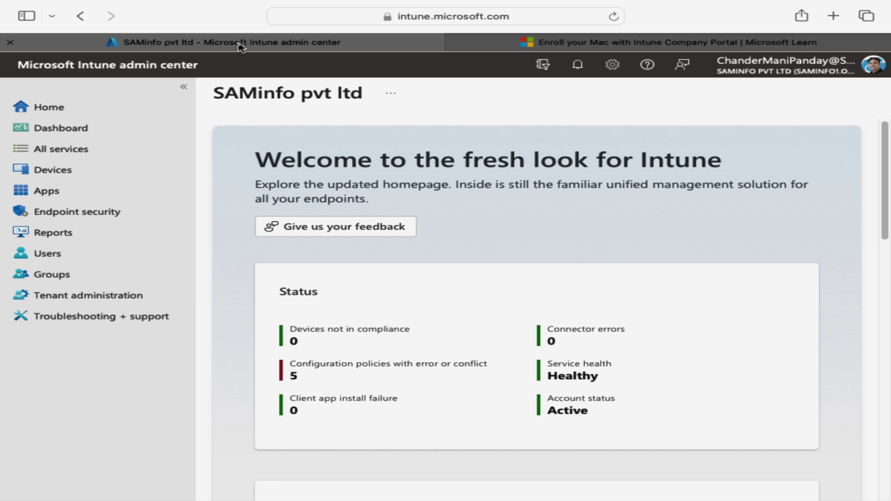
- Go to Devices > Enrollment and view the Apple tab's enrollment options
left_click(48, 173)
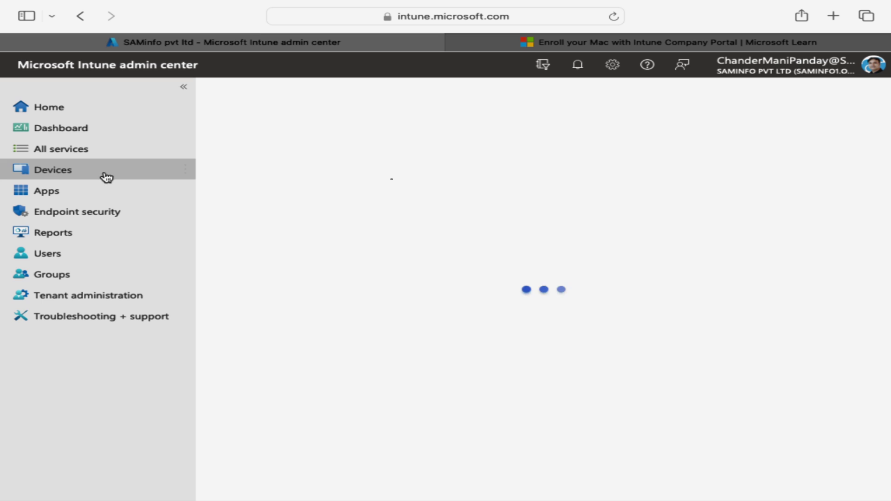
left_click_drag(422, 215, 423, 244)
left_click(300, 303)
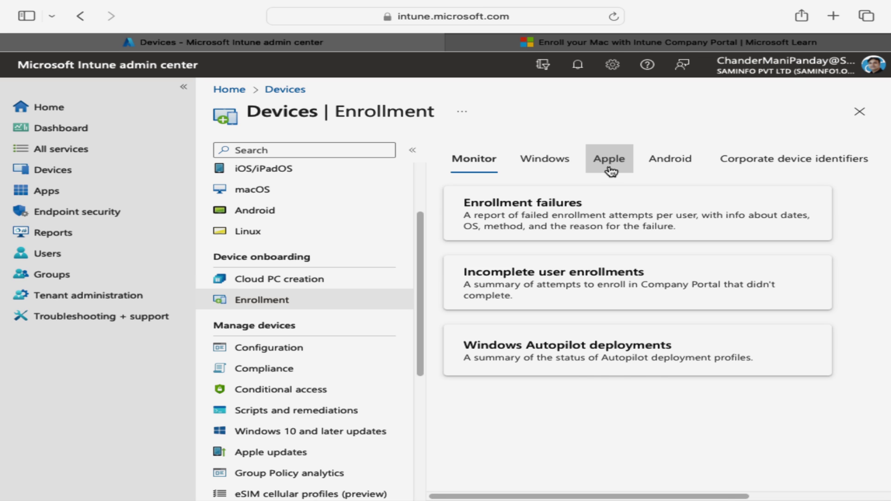
left_click(609, 170)
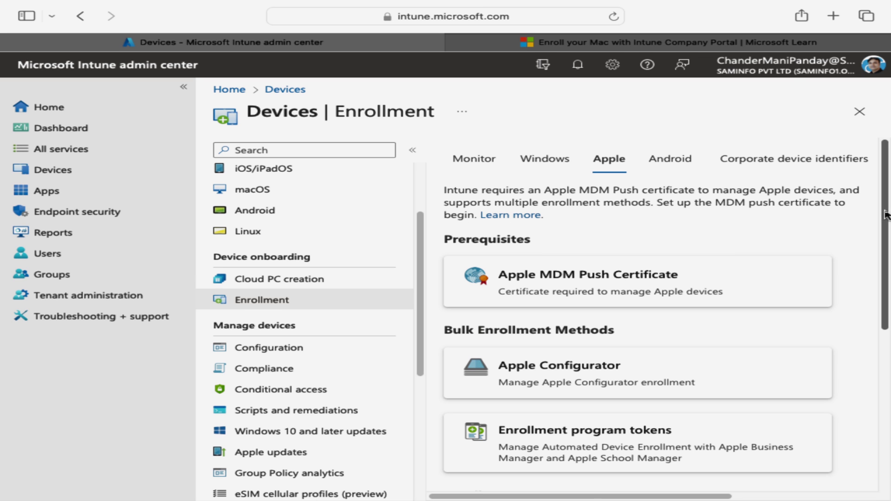
left_click_drag(886, 214, 887, 378)
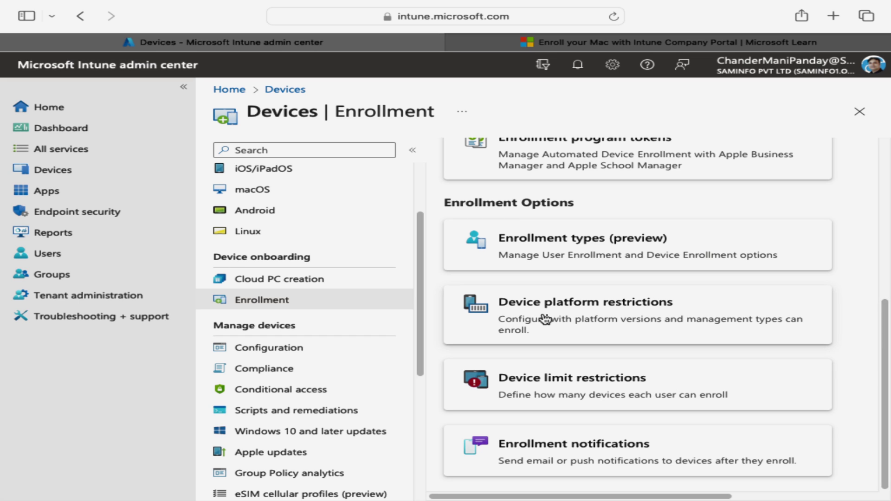
left_click(622, 316)
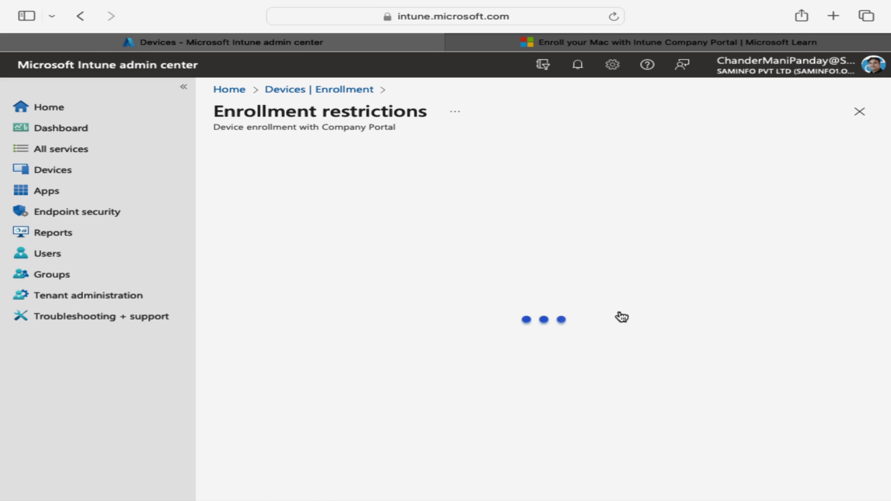
left_click(541, 177)
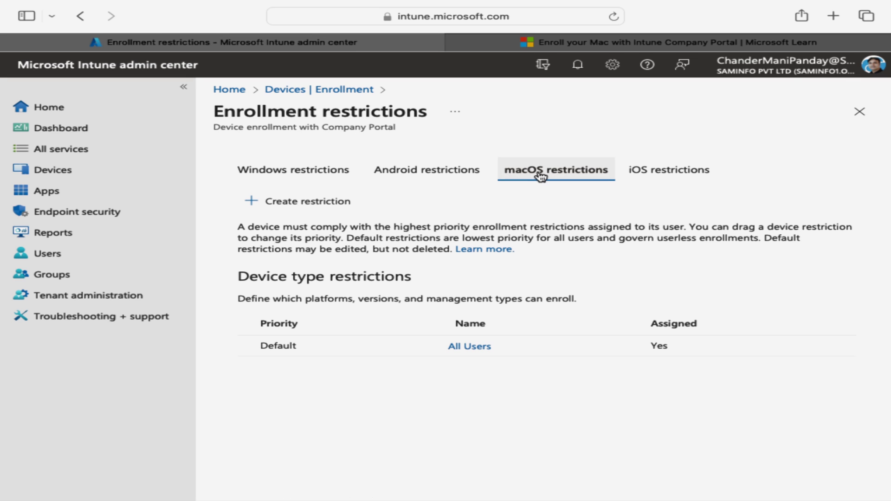
left_click(468, 347)
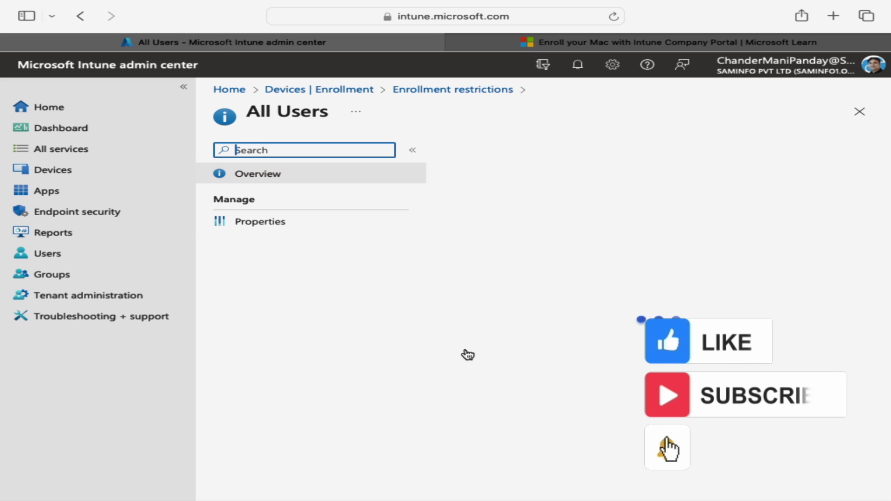
left_click(278, 230)
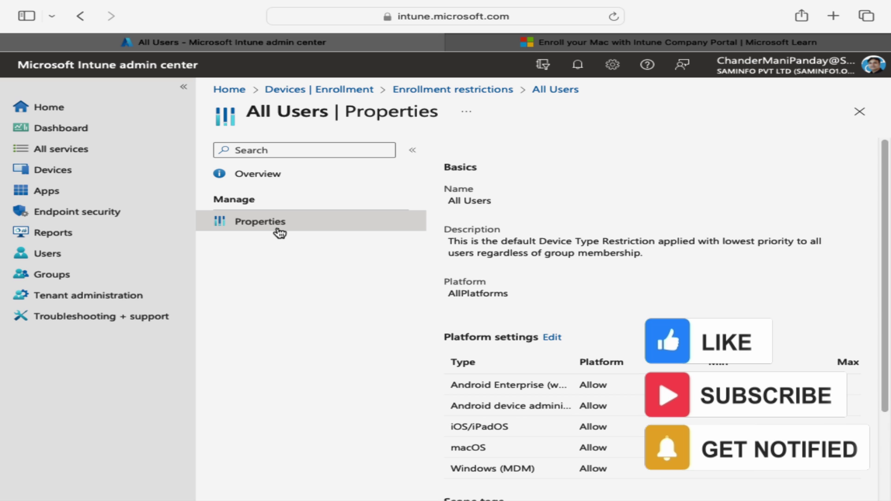
left_click(552, 338)
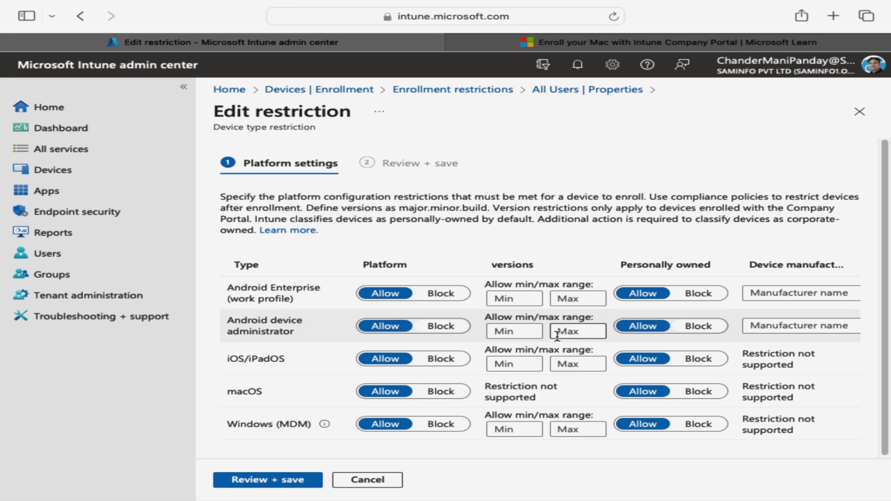
left_click(313, 89)
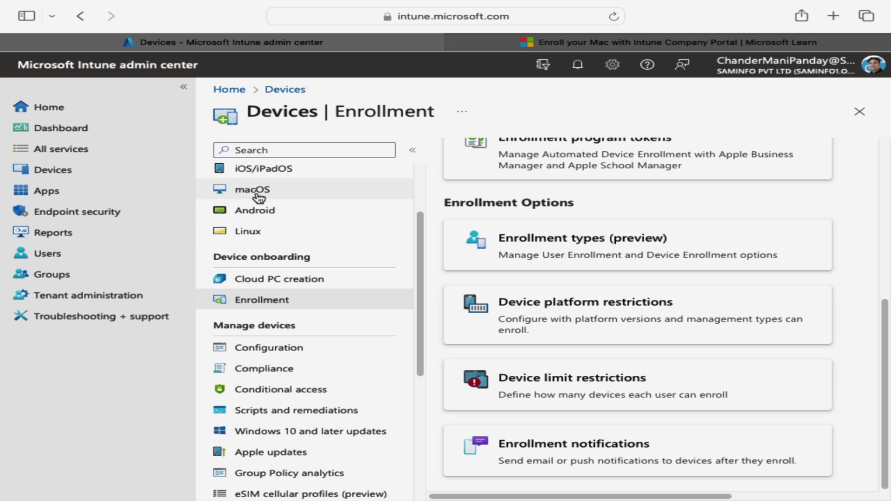
- Confirm the Apple MDM push certificate is Active until 26/12/2024, then switch to the Mac enrollment article
left_click(256, 190)
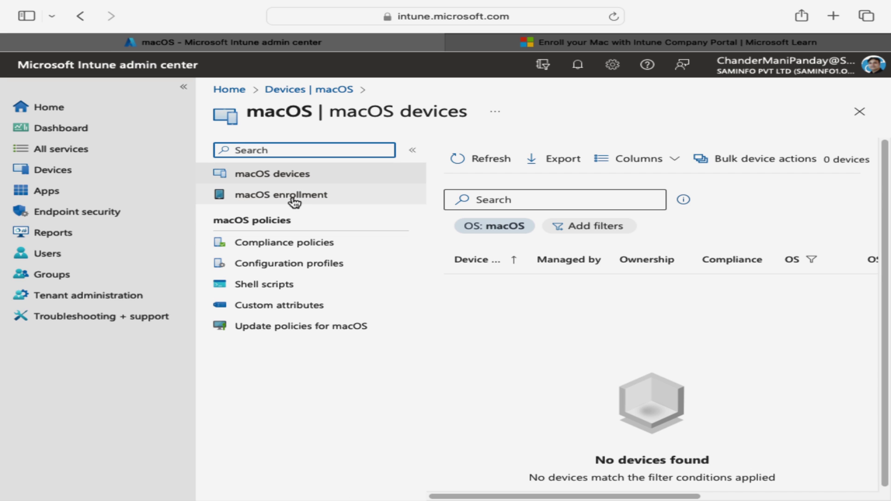
left_click(295, 201)
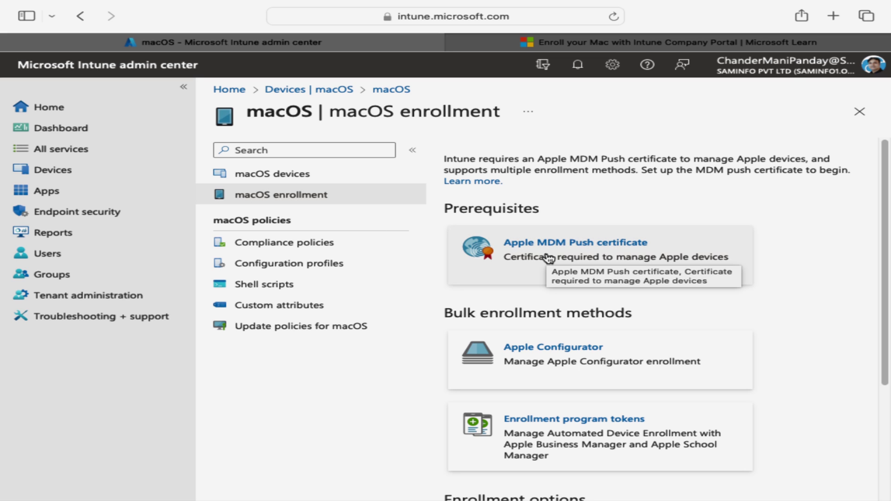
left_click(606, 253)
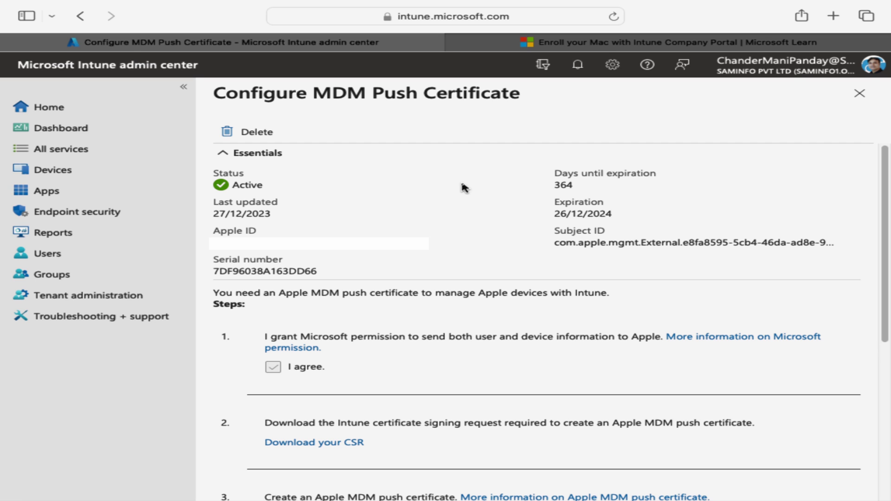
left_click(596, 48)
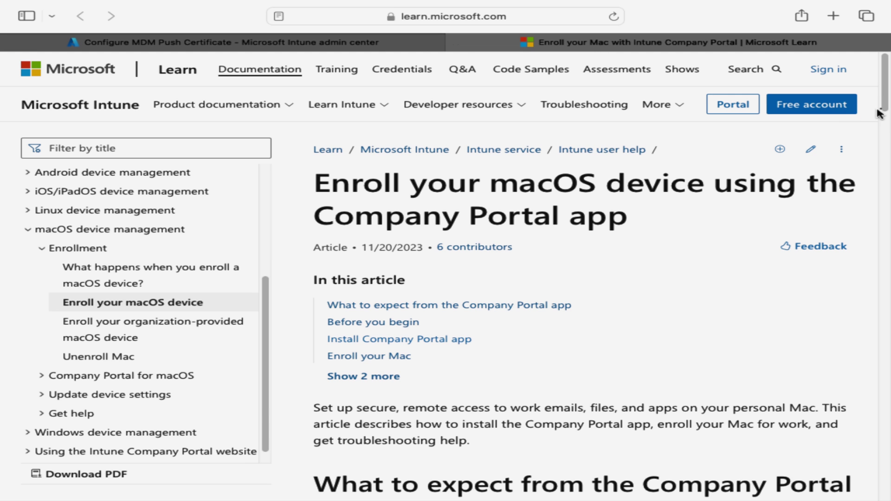
- Download CompanyPortal-Installer.pkg through the article's Enroll My Mac link
left_click_drag(883, 111, 888, 168)
scroll(656, 263, "down", 7)
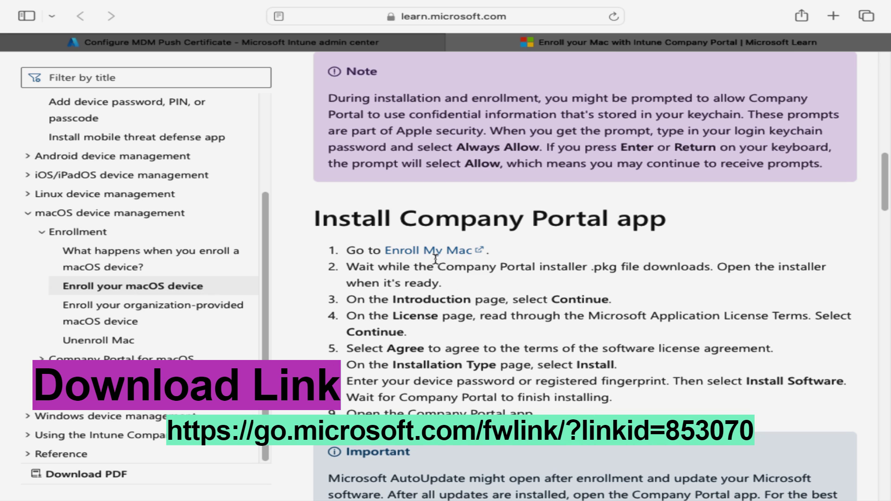
left_click(435, 256)
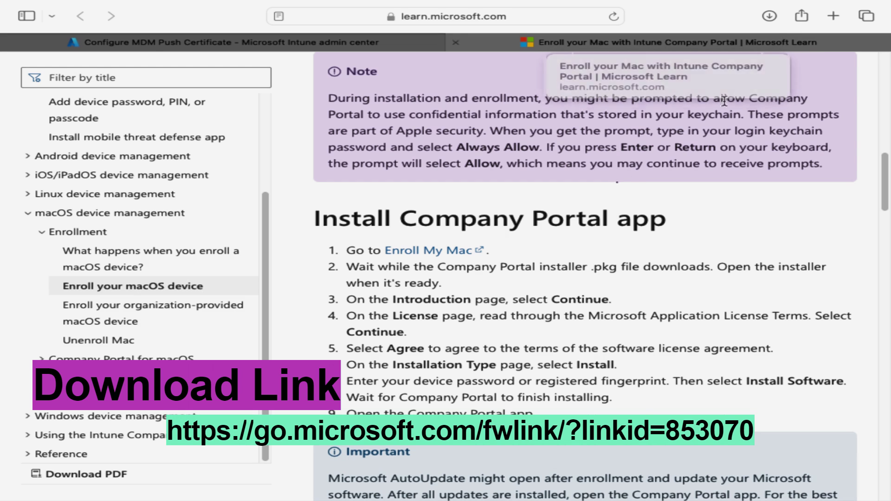
- Open CompanyPortal-Installer.pkg from Safari's Downloads list
left_click(769, 16)
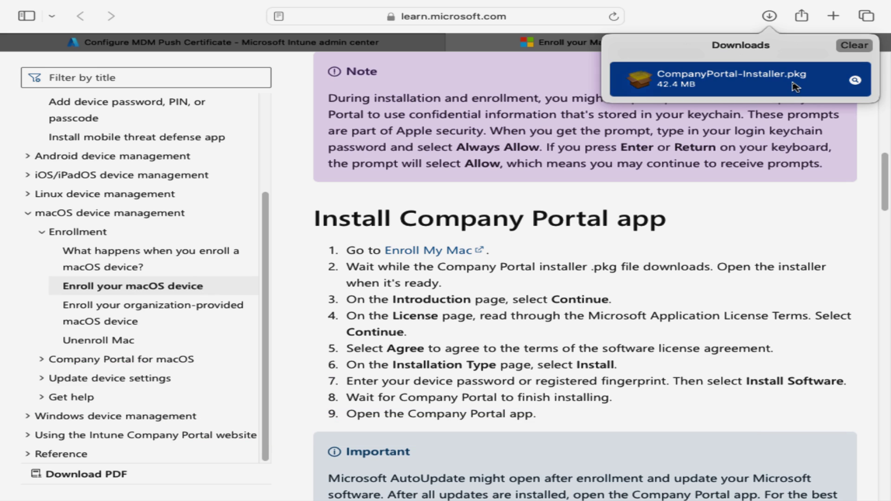
right_click(793, 87)
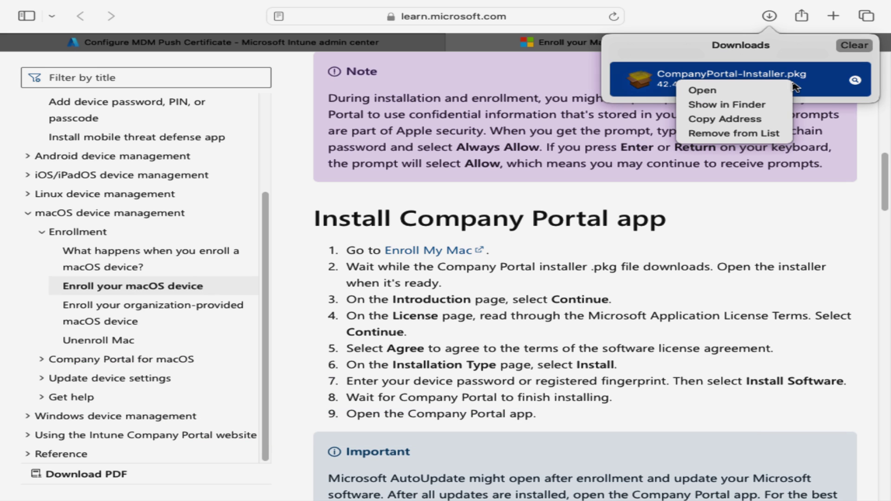
left_click(732, 93)
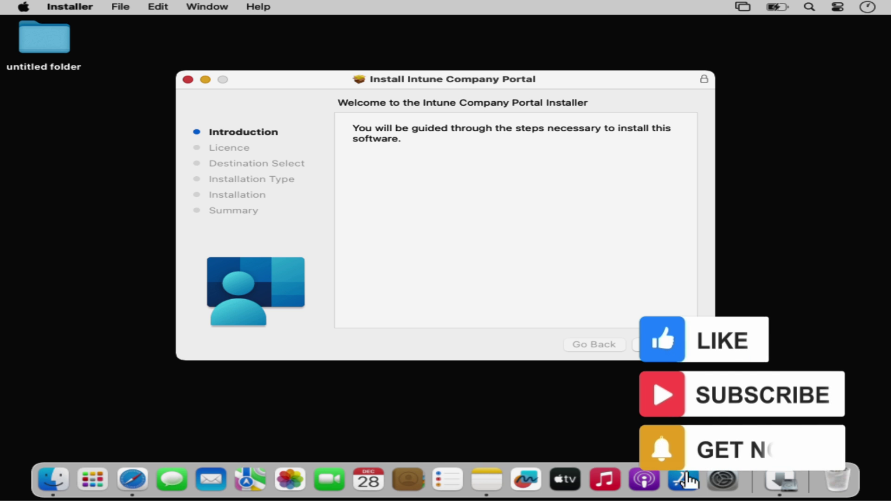
- Install Intune Company Portal, accepting the licence and authorizing with the Mac password
key("Return")
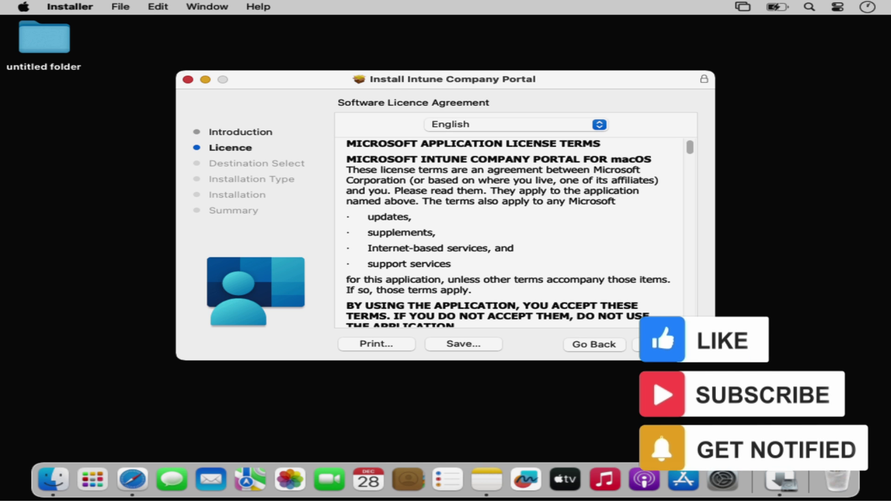
left_click(667, 345)
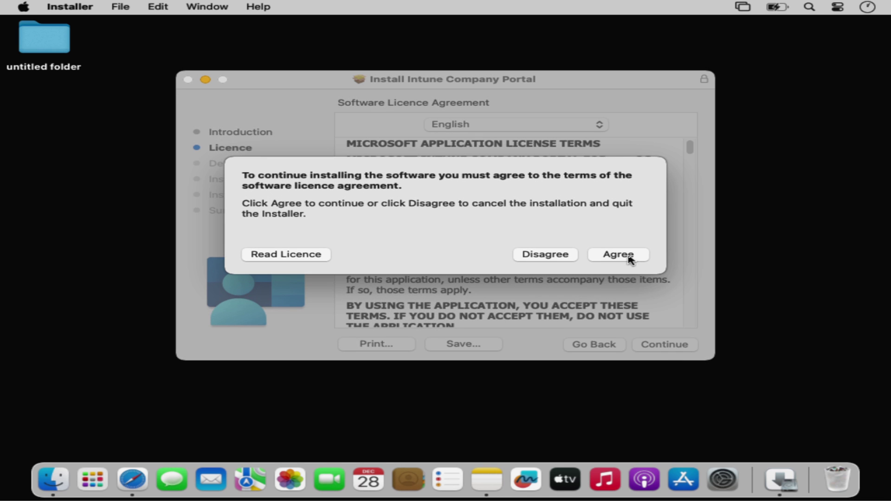
left_click(628, 256)
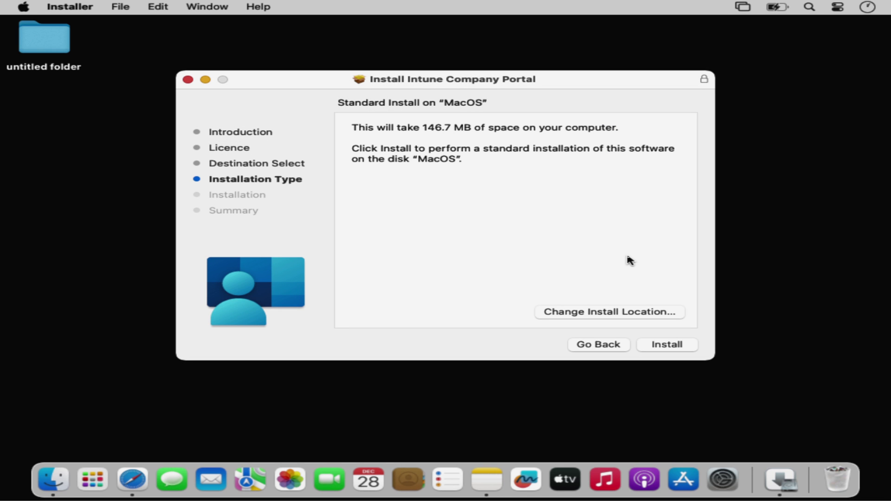
left_click(667, 347)
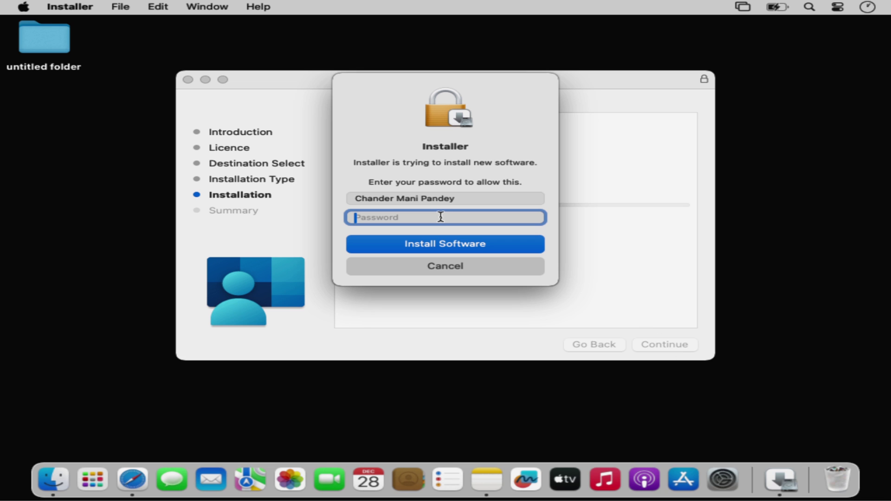
type("••")
left_click(451, 245)
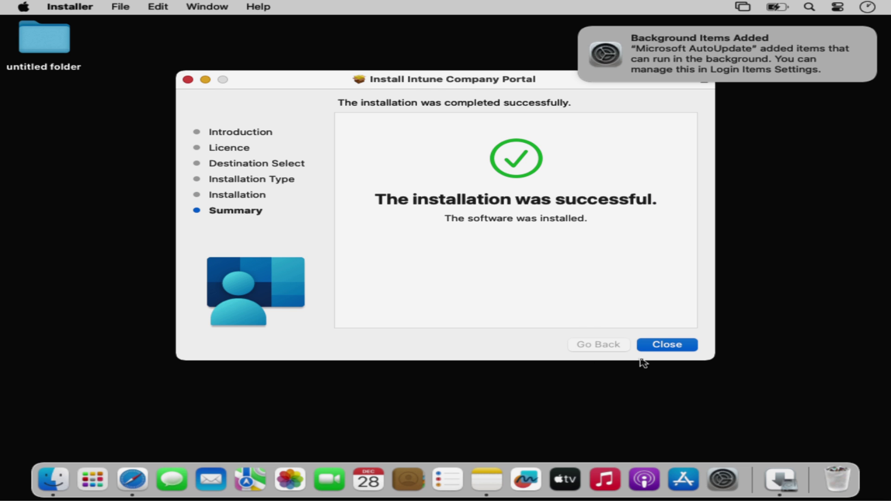
left_click(667, 344)
- Dismiss the AutoUpdate notice, check the empty macOS devices list, and launch Company Portal via Spotlight
left_click(468, 387)
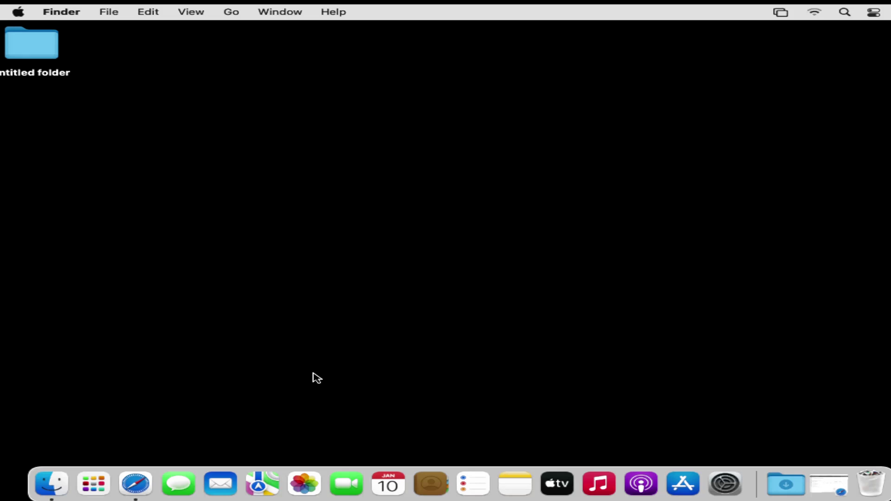
left_click(138, 491)
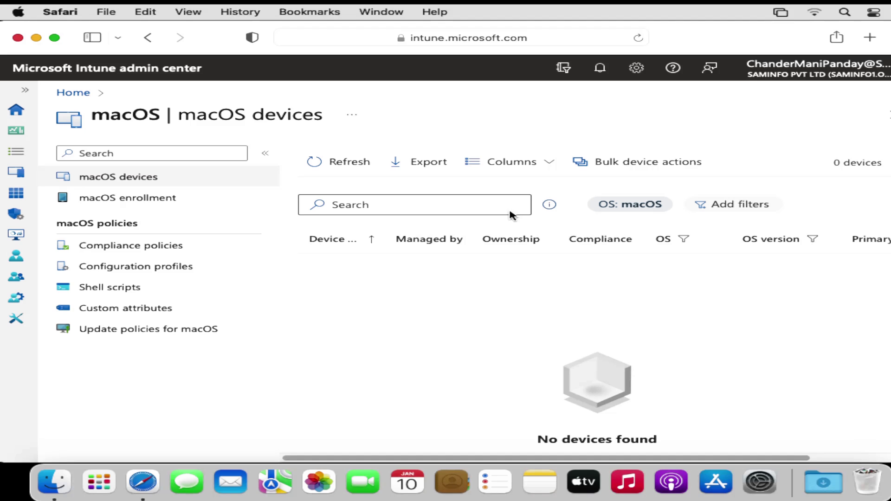
left_click(845, 13)
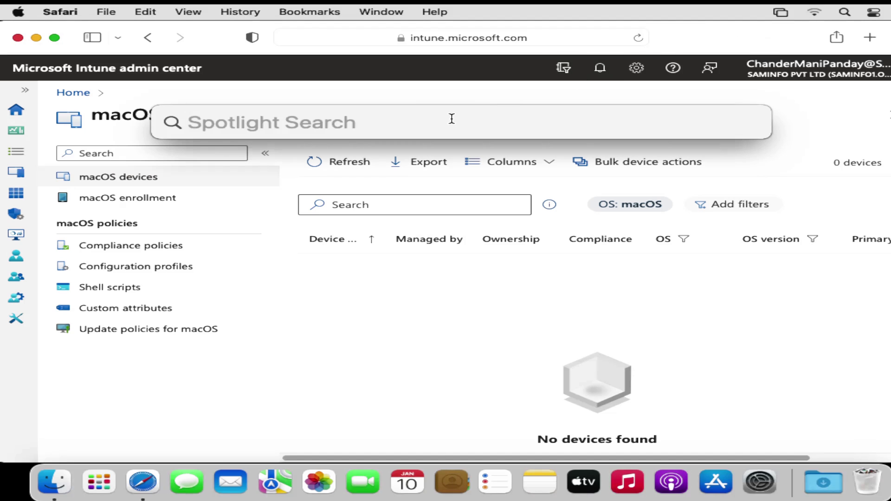
type("company")
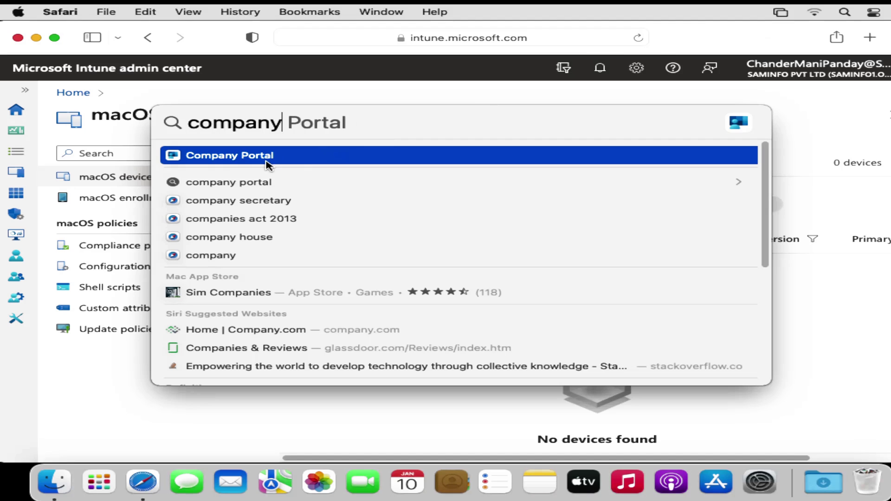
left_click(261, 162)
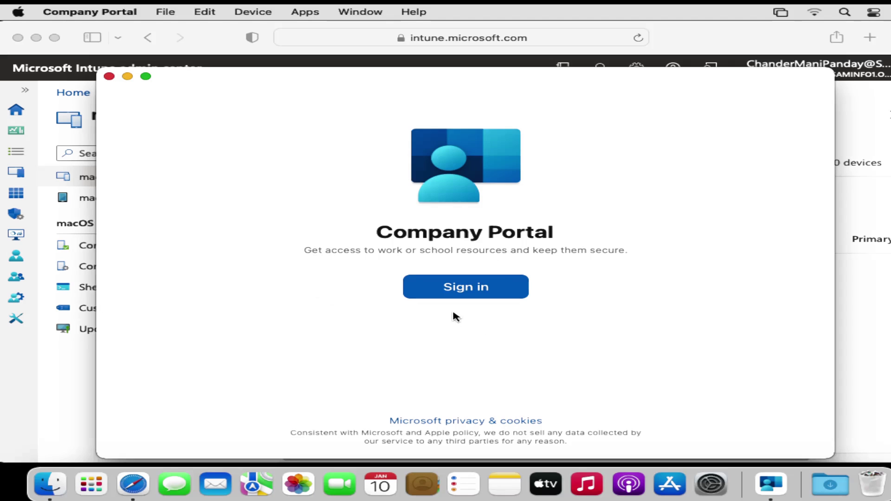
- Sign in to Company Portal with the work account e-mail and password
left_click(463, 288)
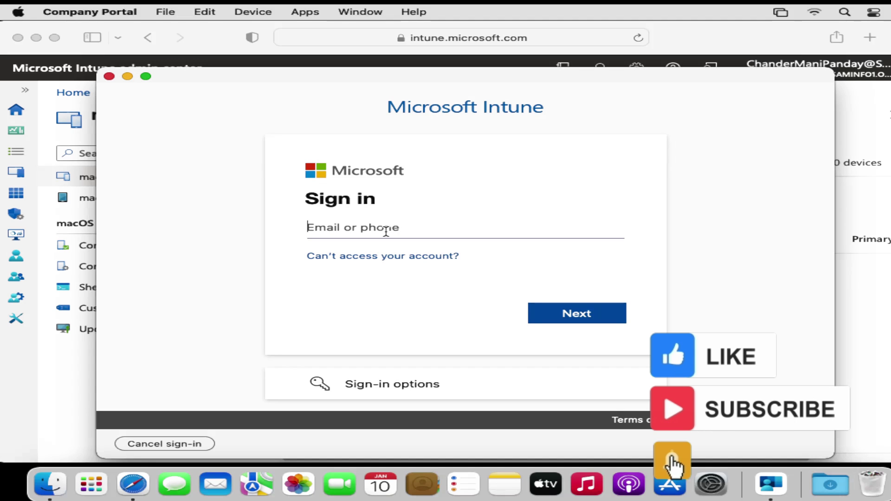
left_click(385, 231)
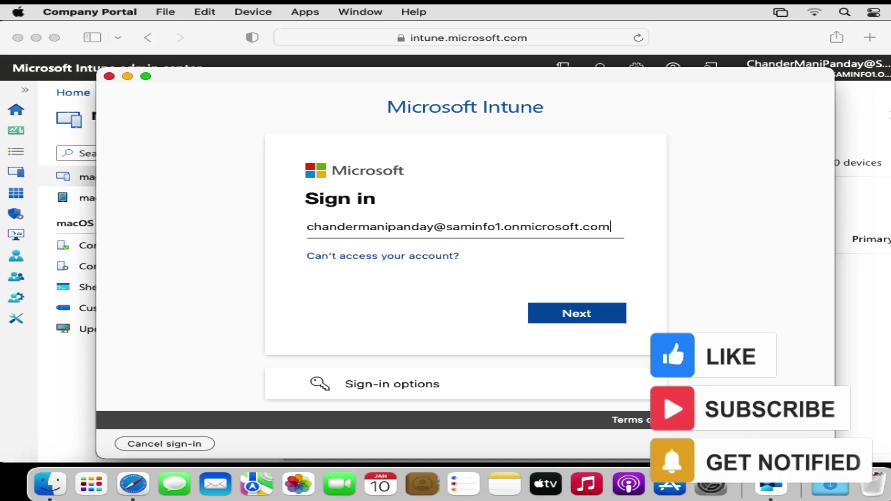
key("Return")
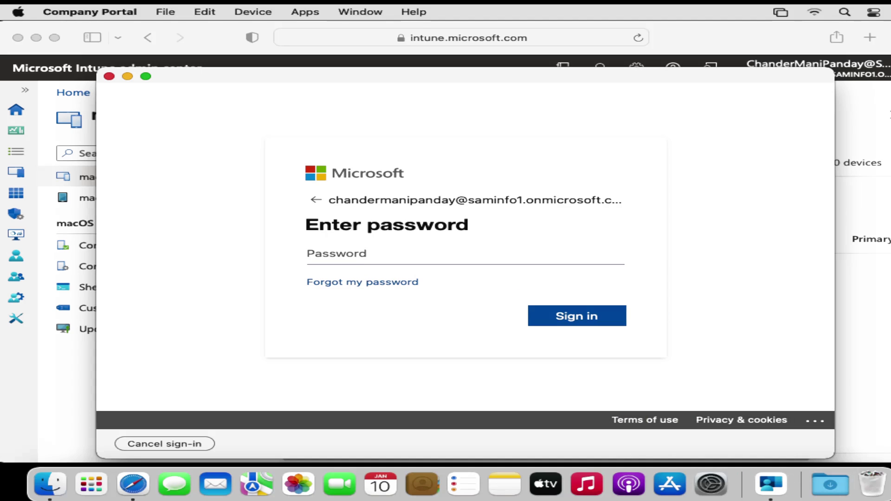
type("••••••••••••••••")
key("Return")
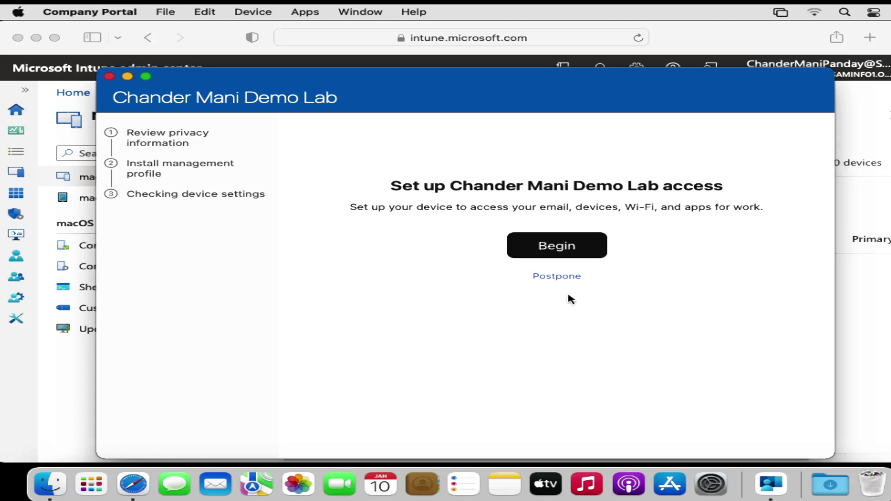
- Begin the organization access setup, accept the privacy information, and download the management profile
left_click(555, 251)
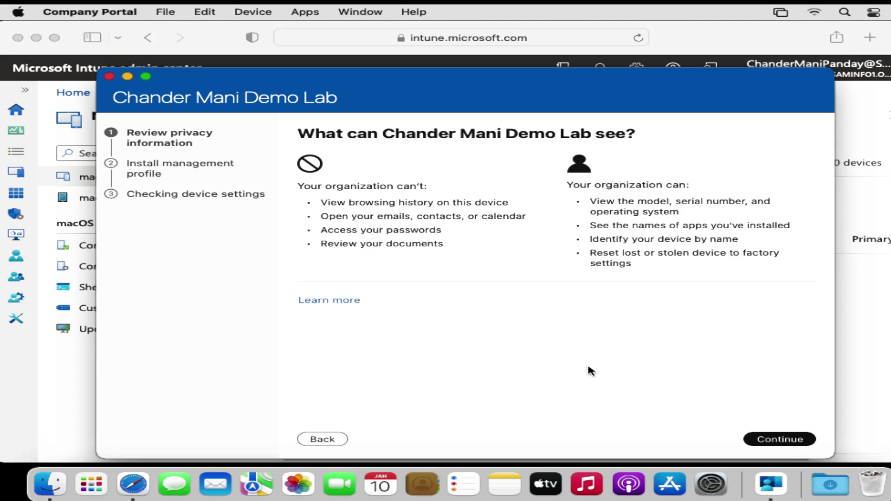
left_click(779, 439)
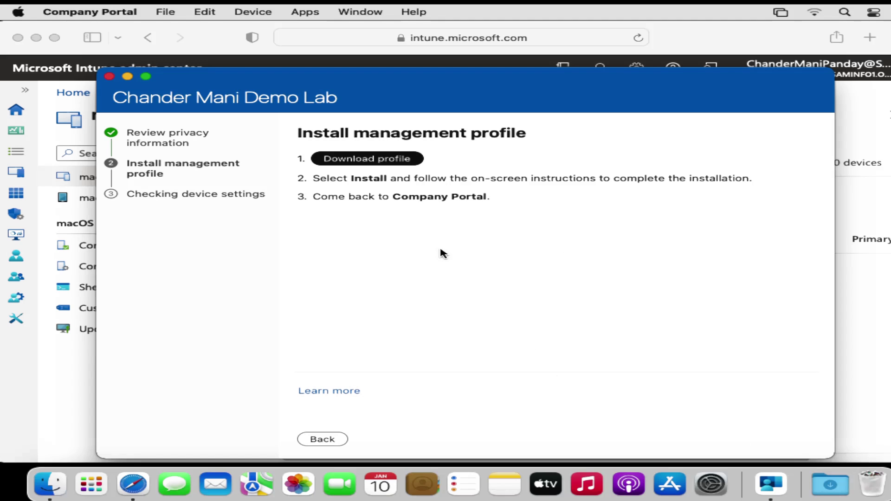
left_click(366, 159)
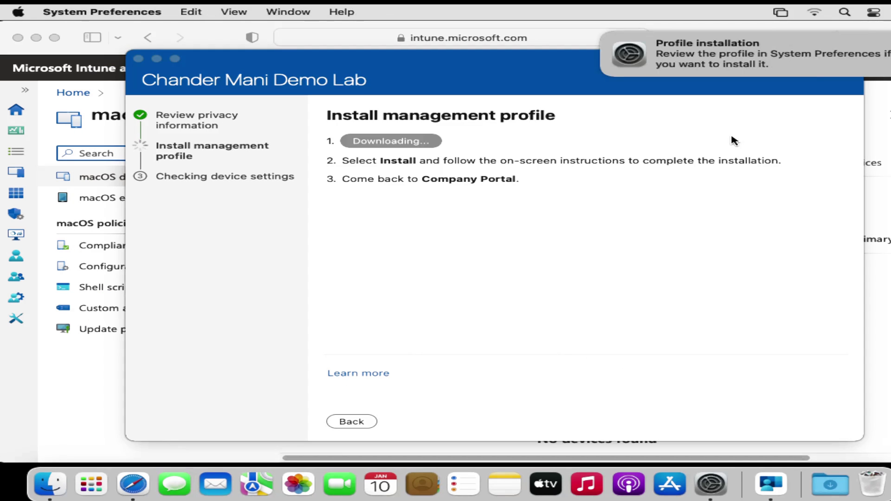
- Install the Management Profile, authorizing MDM enrolment with the Mac password, then close the Profiles window
left_click(741, 61)
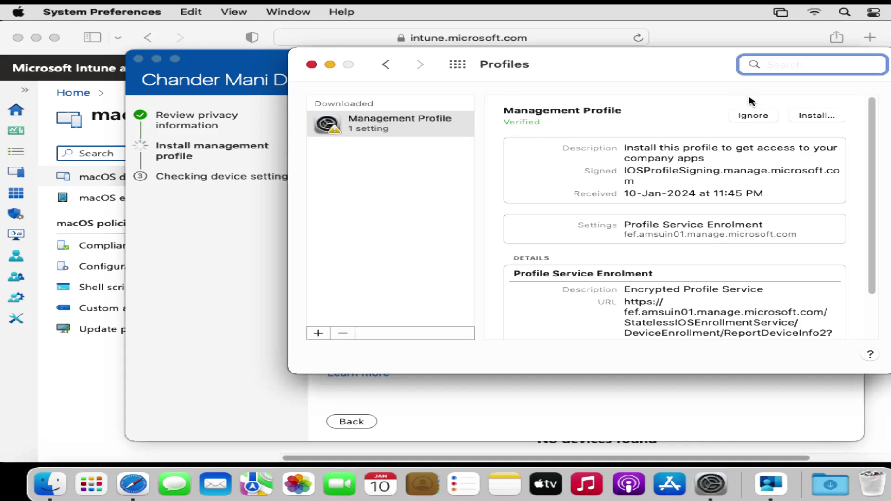
left_click(813, 117)
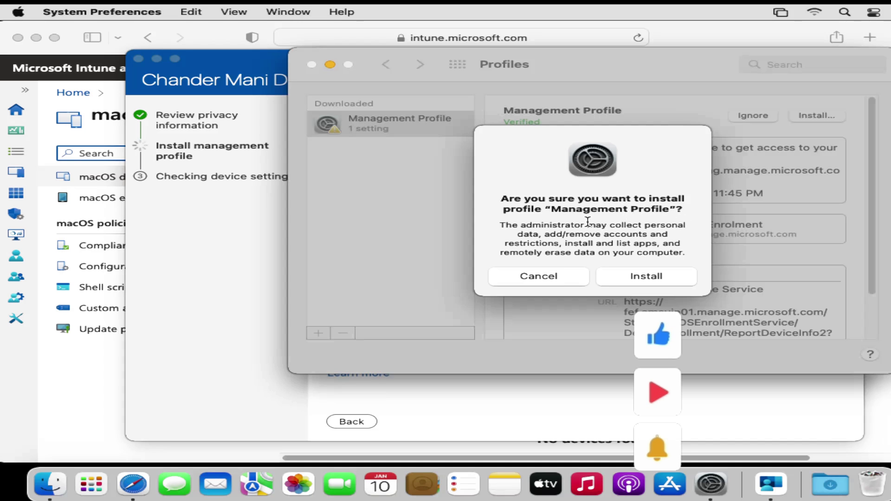
left_click(645, 277)
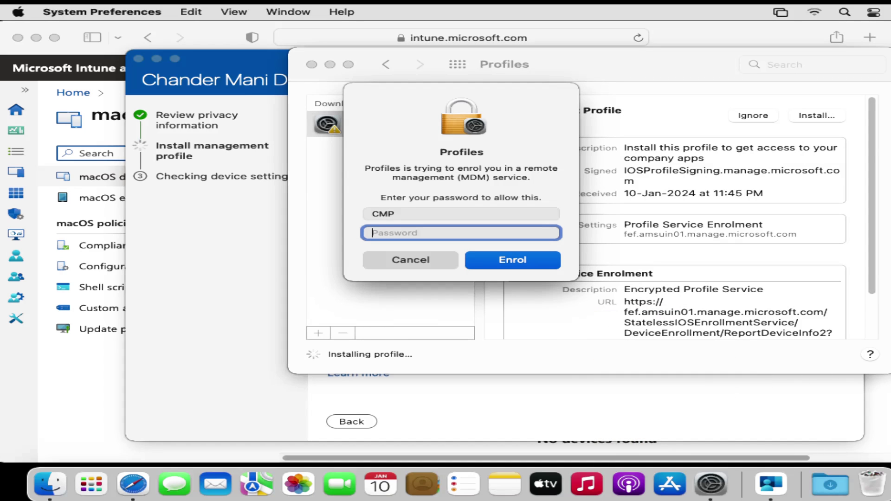
type("******")
left_click(509, 265)
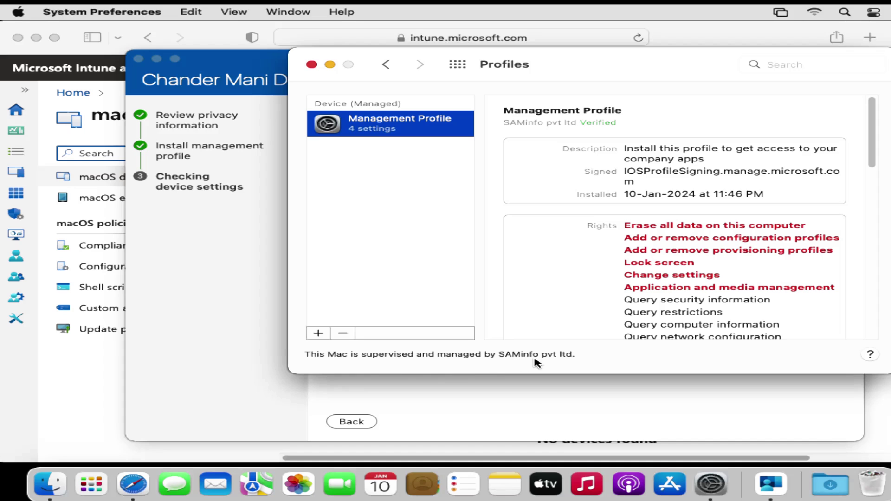
left_click(310, 65)
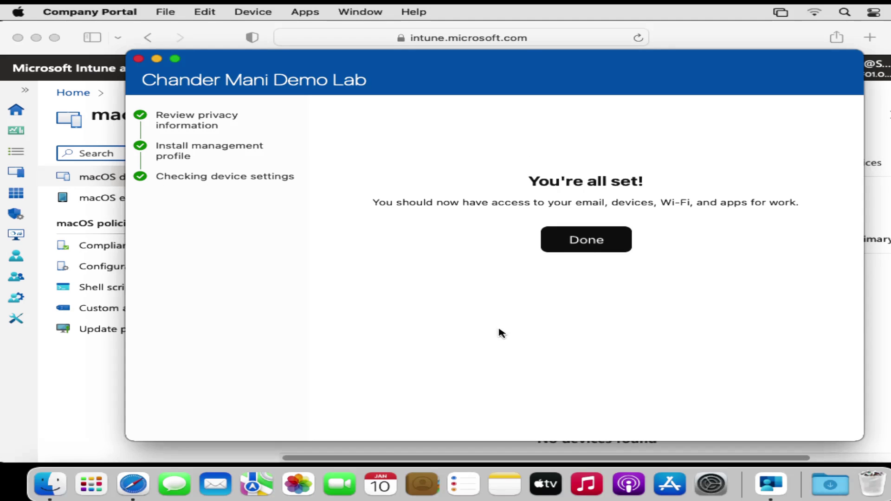
- Finish Company Portal setup and set the device category to IT
left_click(586, 246)
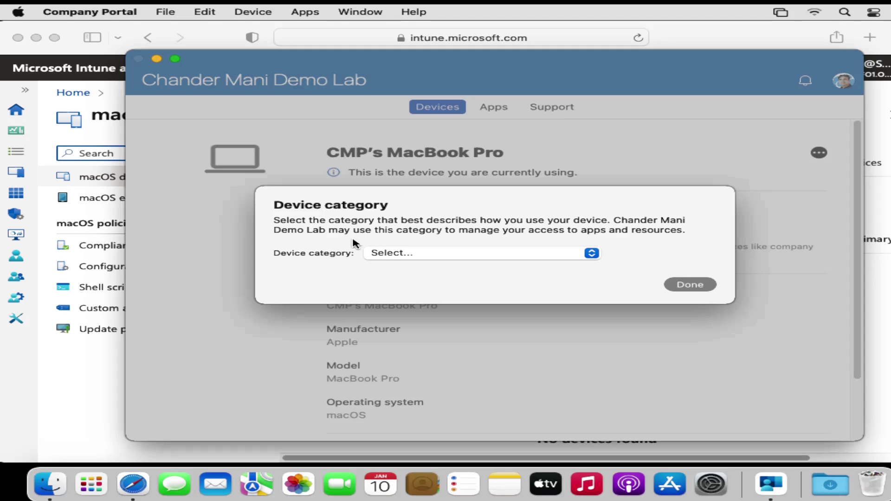
left_click(591, 254)
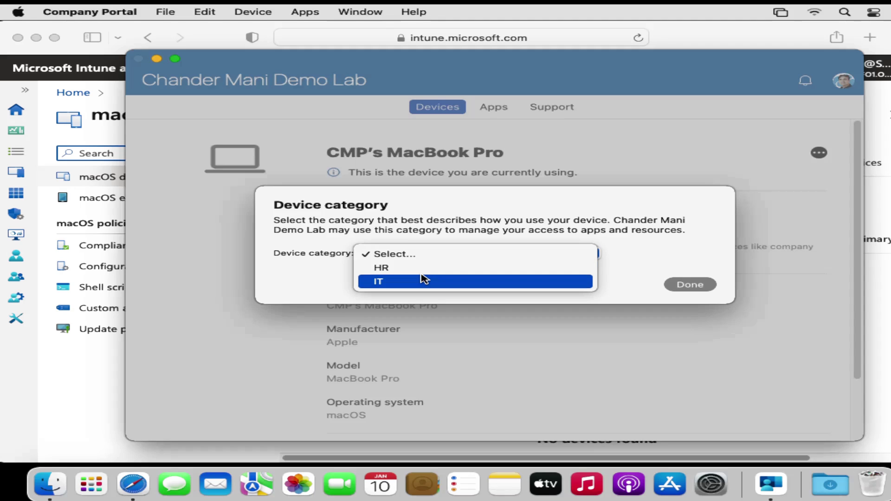
left_click(398, 283)
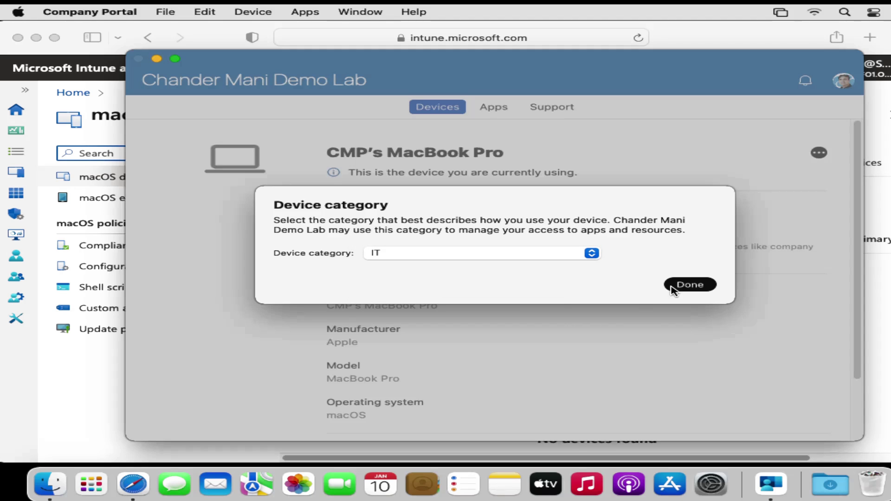
left_click(690, 286)
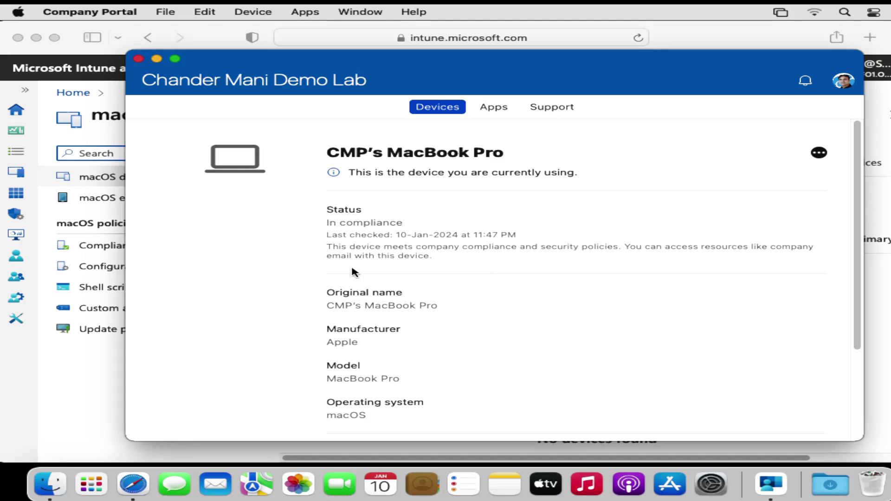
- Refresh the Intune macOS device list, widen Device name, and open CMP's MacBook Pro's overview
left_click(70, 394)
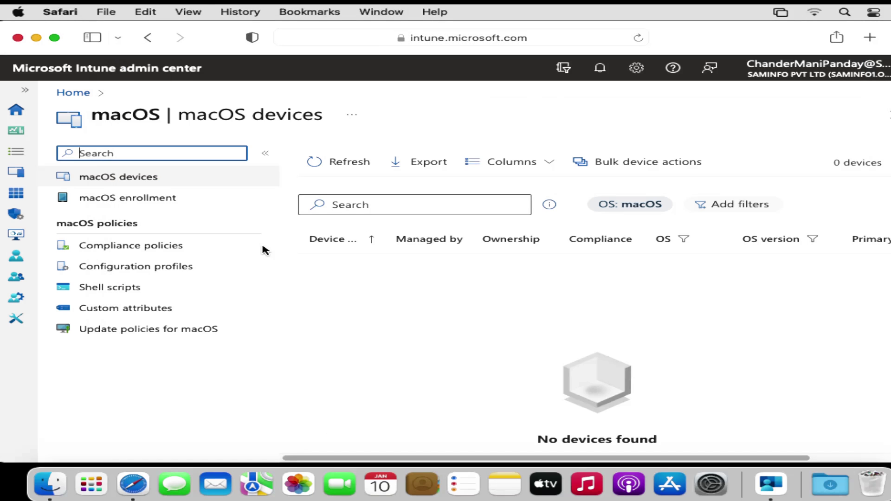
left_click(333, 164)
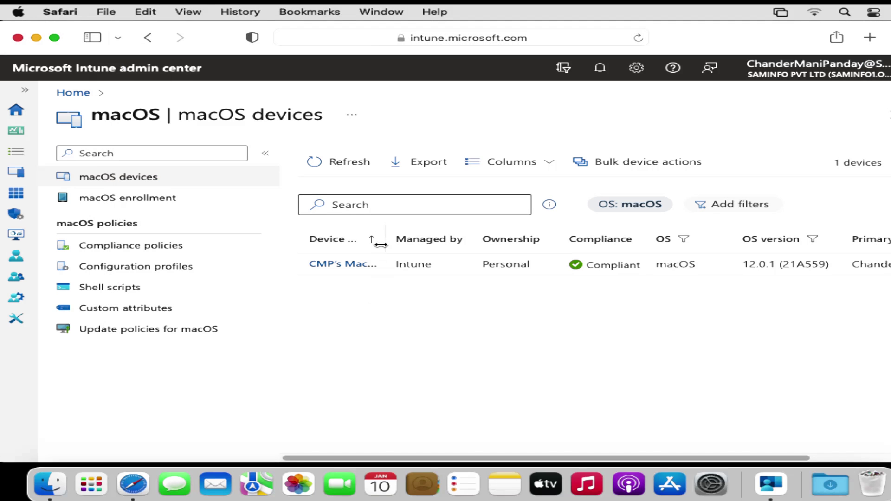
left_click_drag(382, 243, 443, 241)
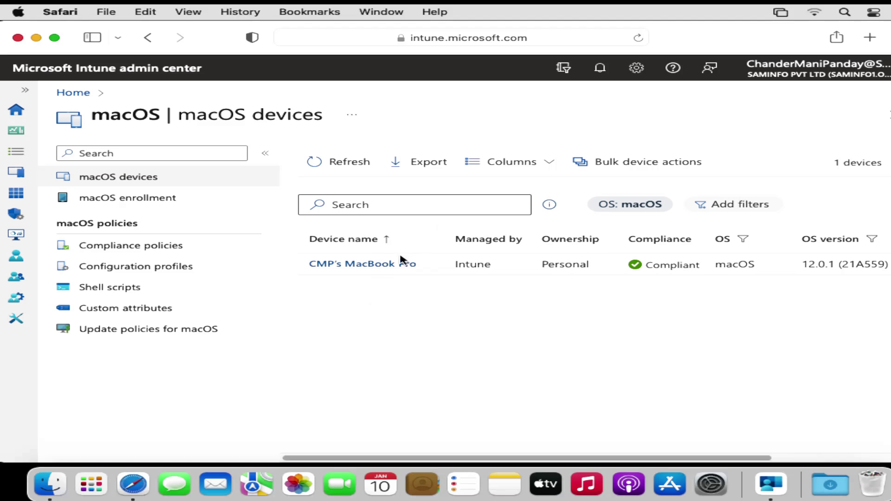
left_click(374, 268)
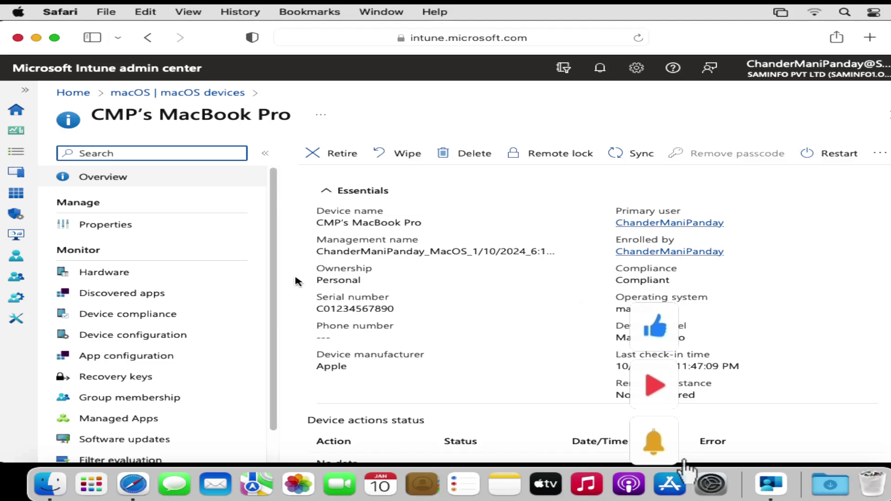
- Change CMP's MacBook Pro ownership from Personal to Corporate, save it, and return to macOS devices
left_click(114, 226)
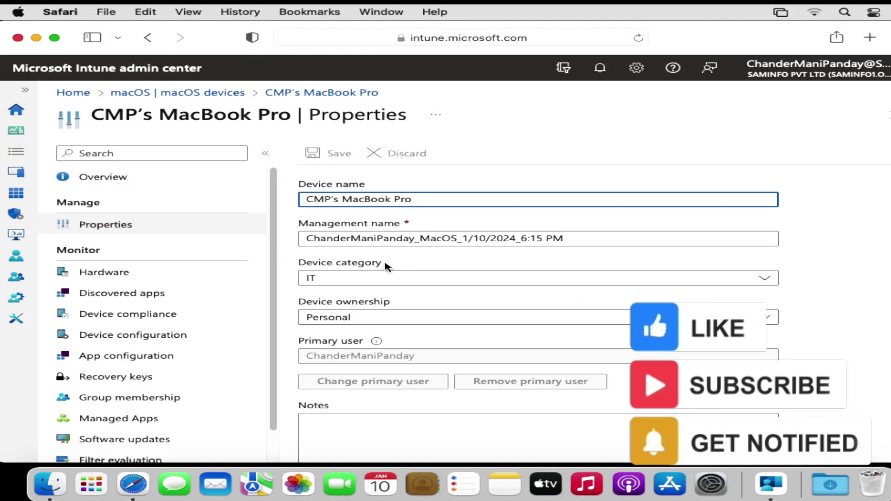
left_click(333, 320)
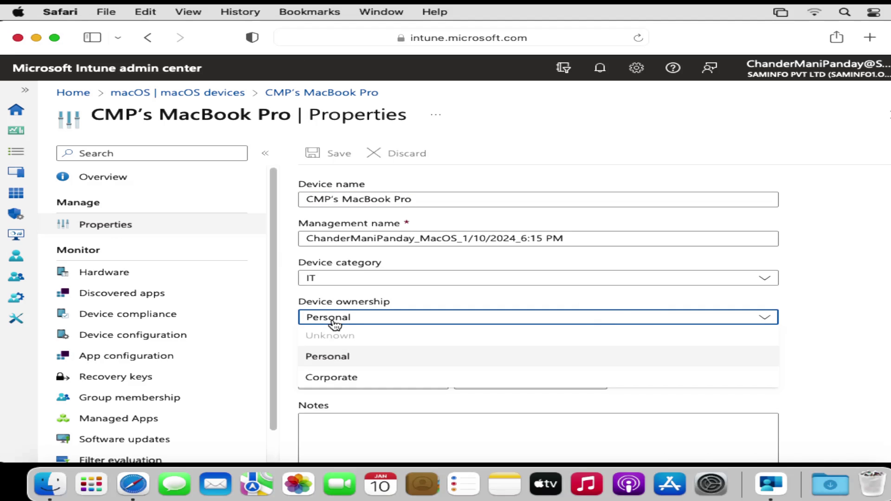
left_click(334, 377)
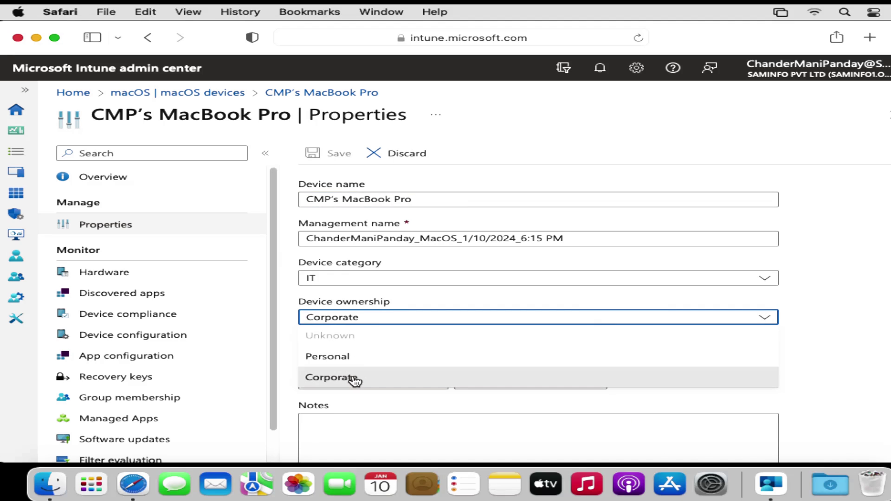
left_click(355, 379)
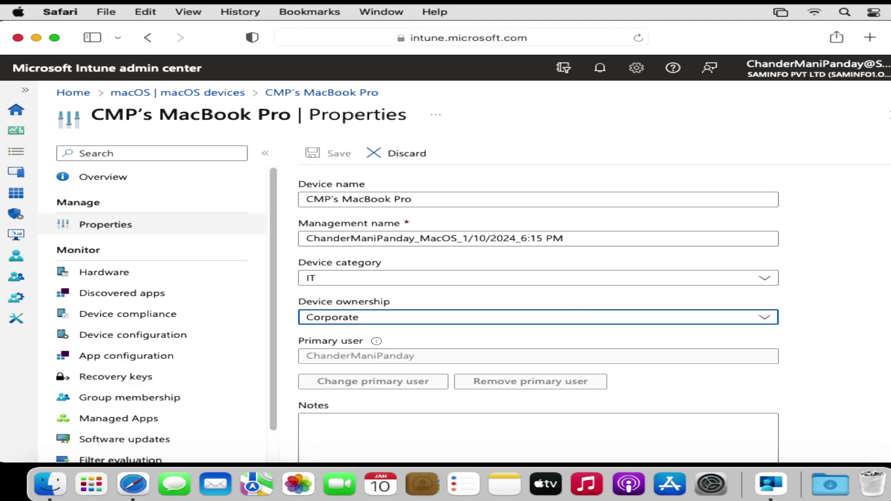
scroll(538, 301, "down", 4)
left_click(307, 420)
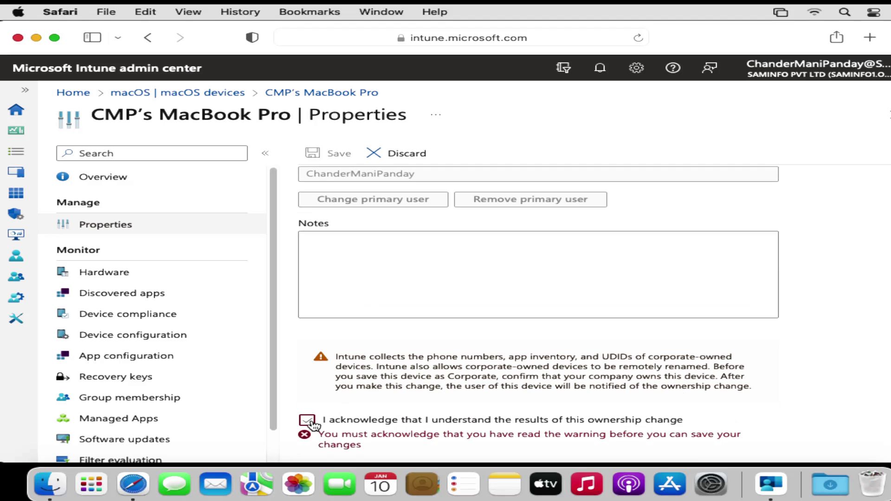
left_click(339, 156)
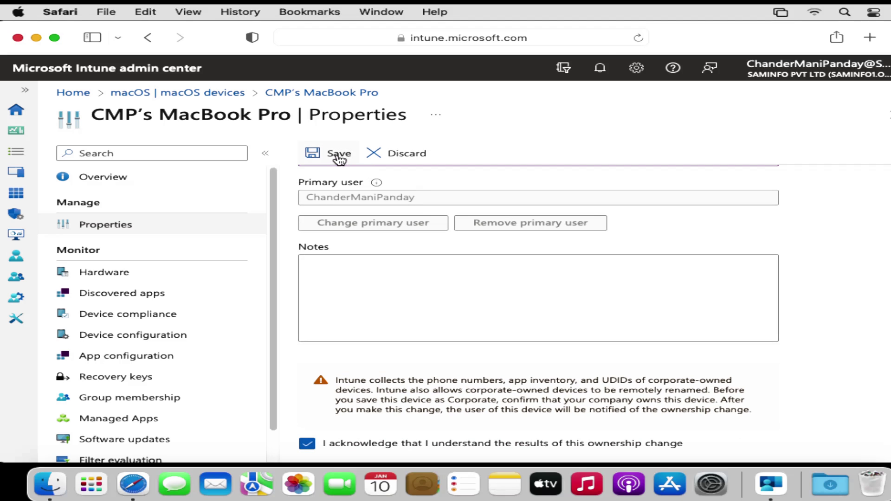
left_click(106, 185)
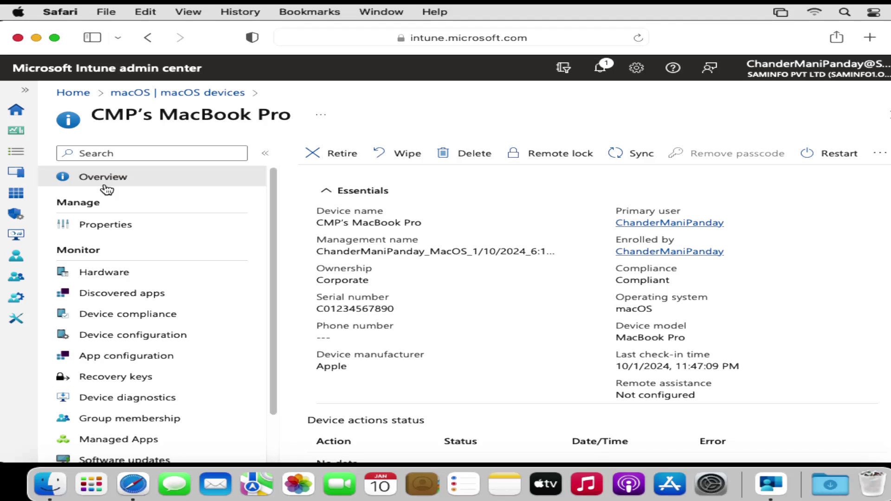
left_click(213, 93)
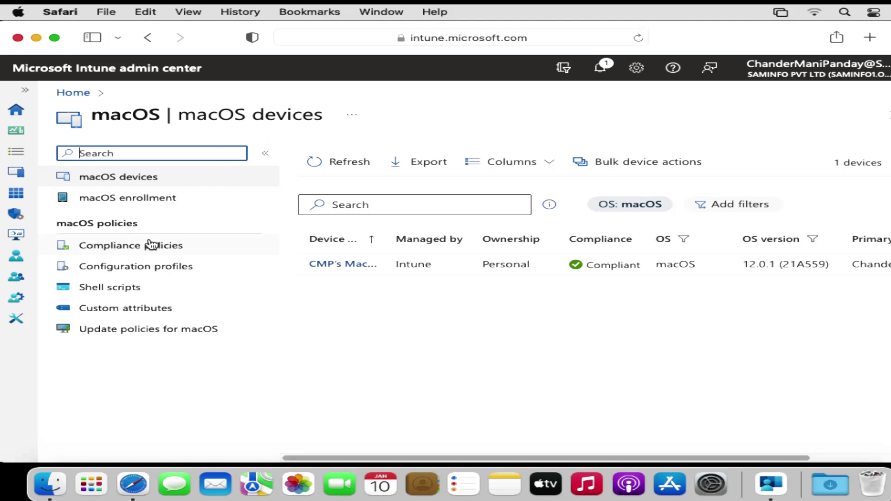